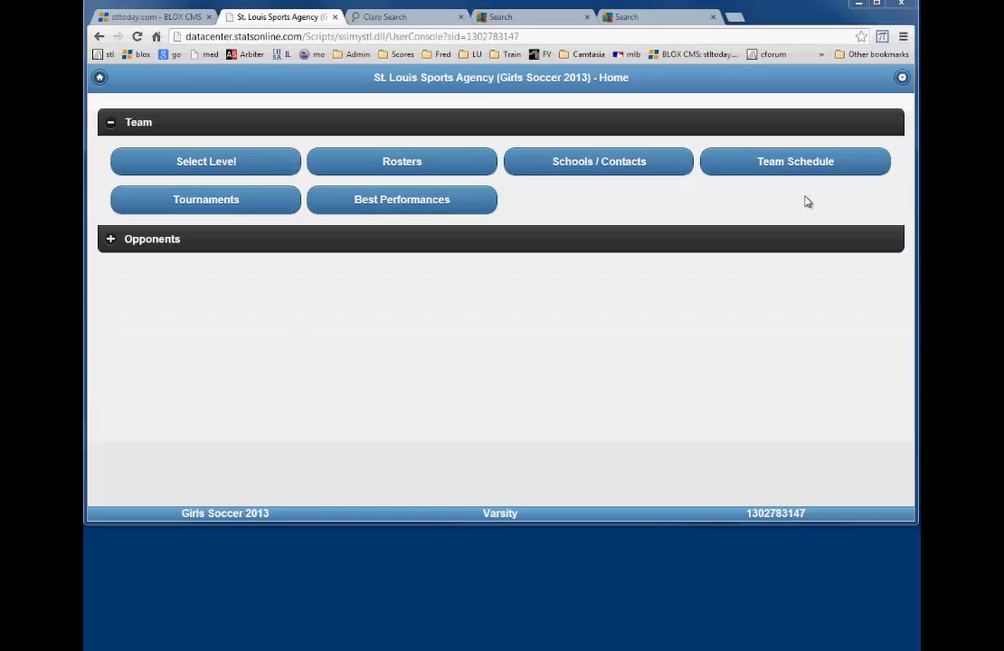
- Open the 7/31/2013 Southwest at Brentwood event from the team schedule and set away scoring to 1 first-half and 2 second-half goals
left_click(795, 164)
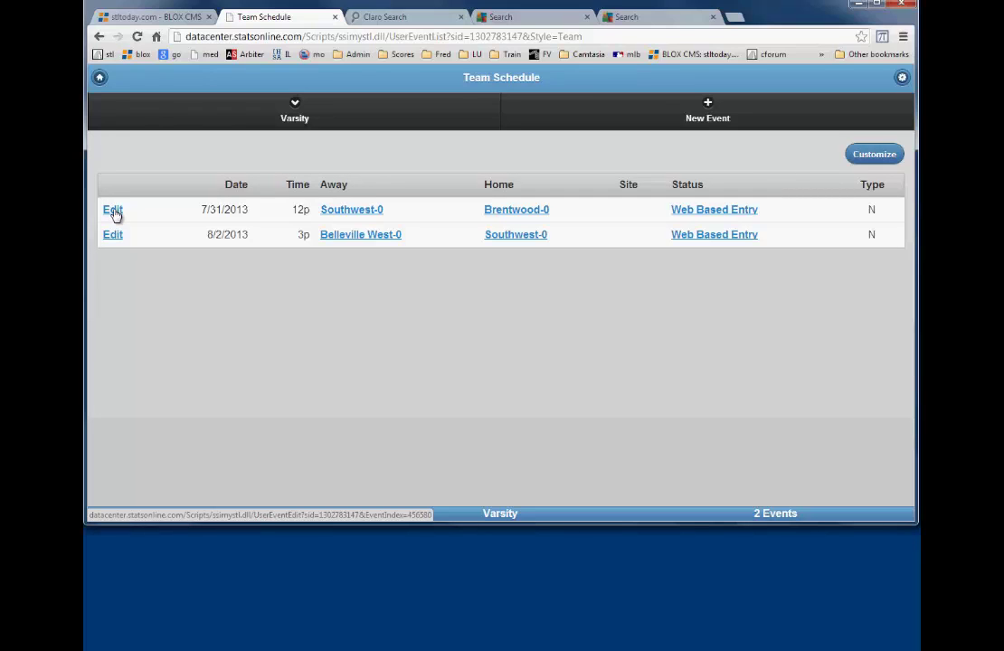
left_click(113, 211)
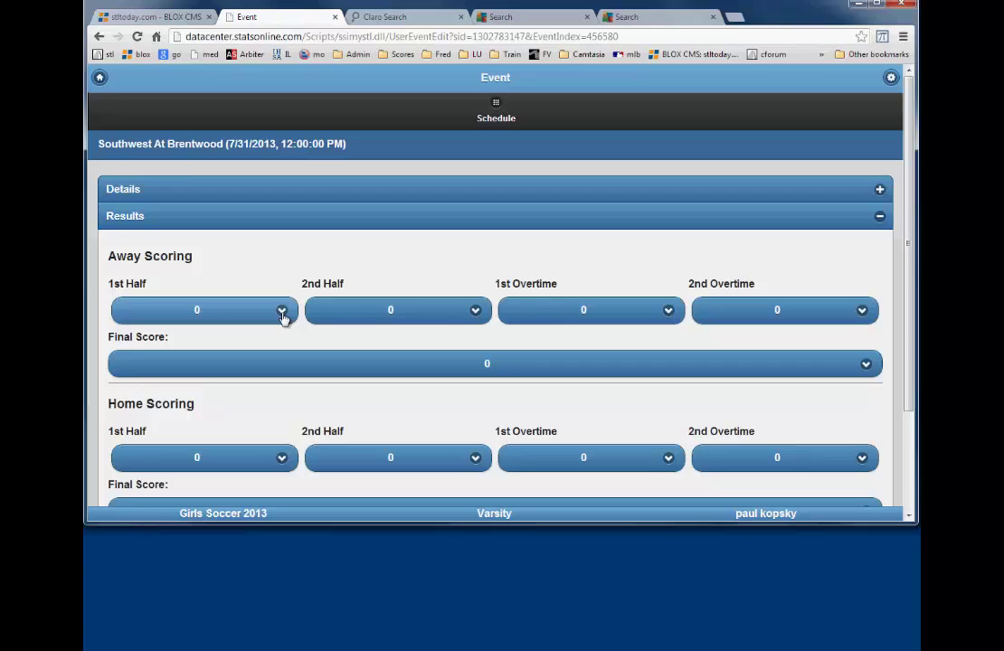
scroll(284, 316, "down", 1)
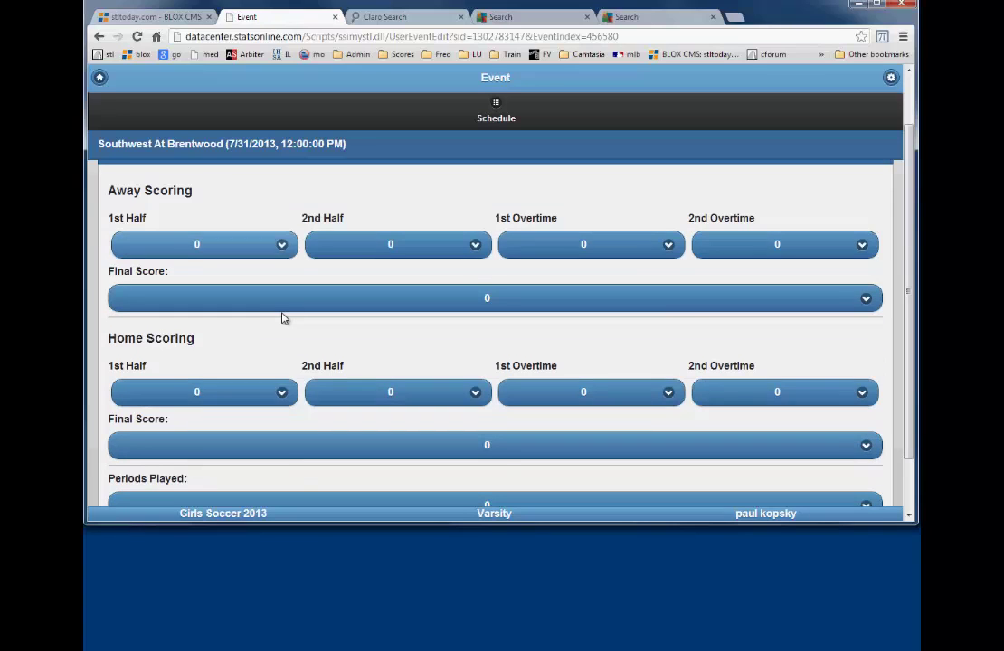
left_click(282, 248)
left_click(193, 276)
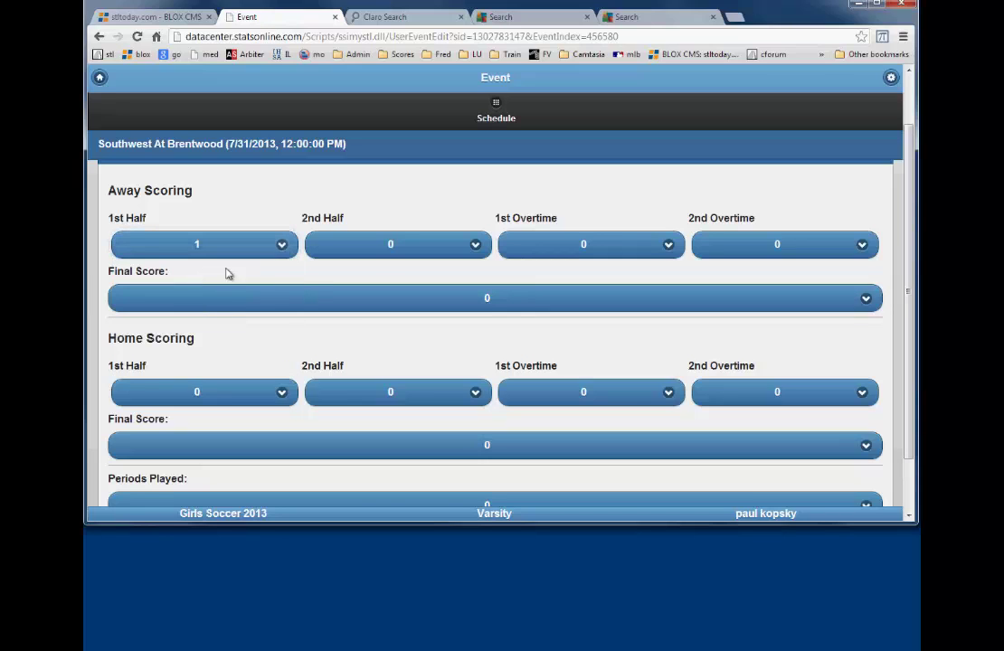
left_click(476, 246)
left_click(349, 293)
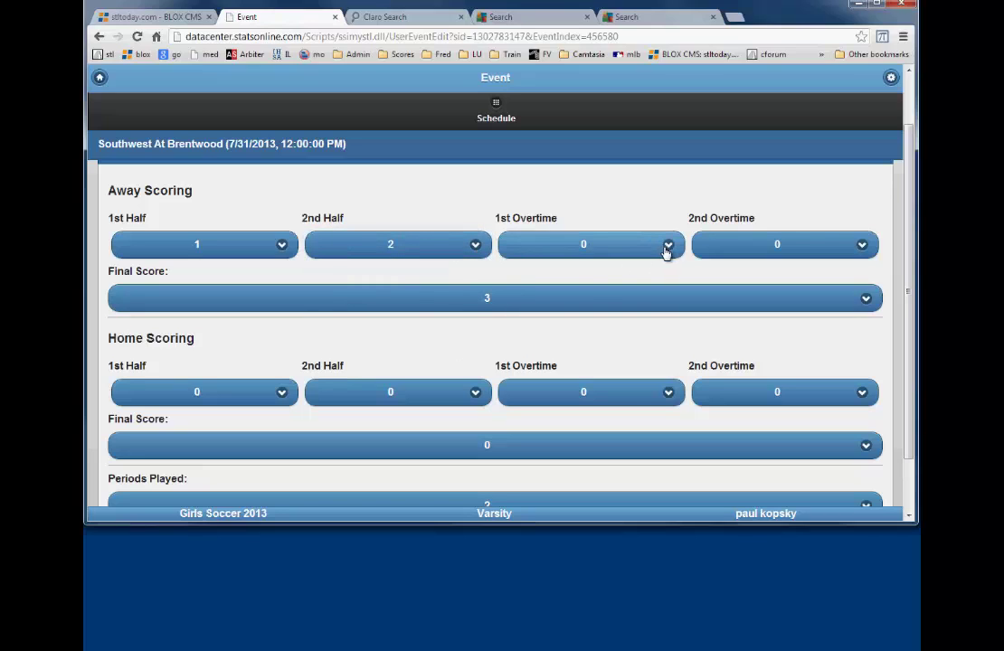
- Set home scoring to 0 in the first half and 2 in the second, and return to the schedule
left_click(281, 399)
left_click(469, 395)
left_click(381, 438)
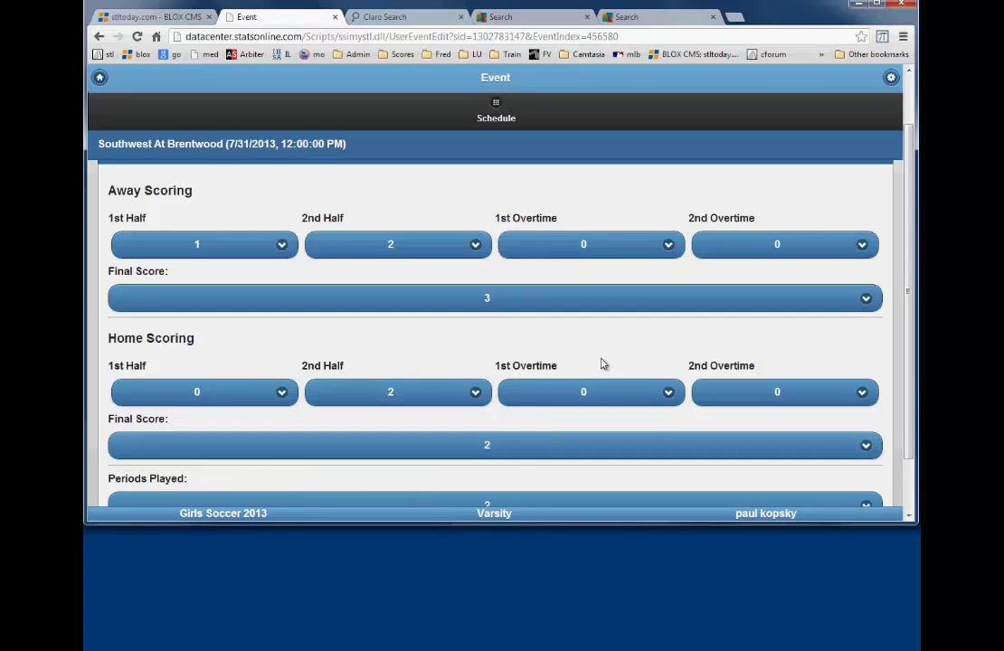
scroll(607, 363, "down", 1)
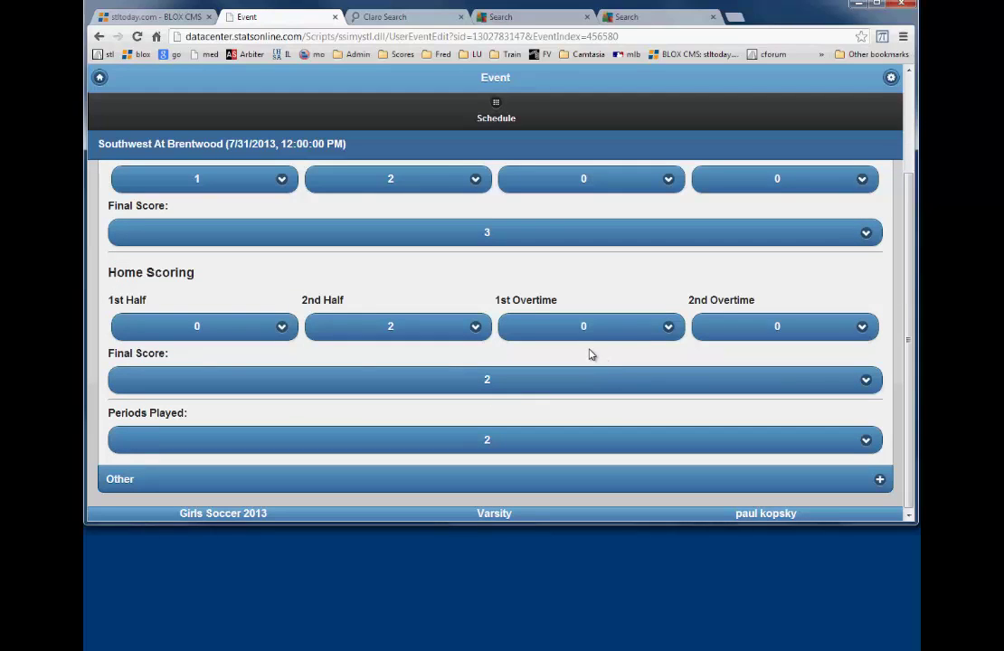
left_click(496, 107)
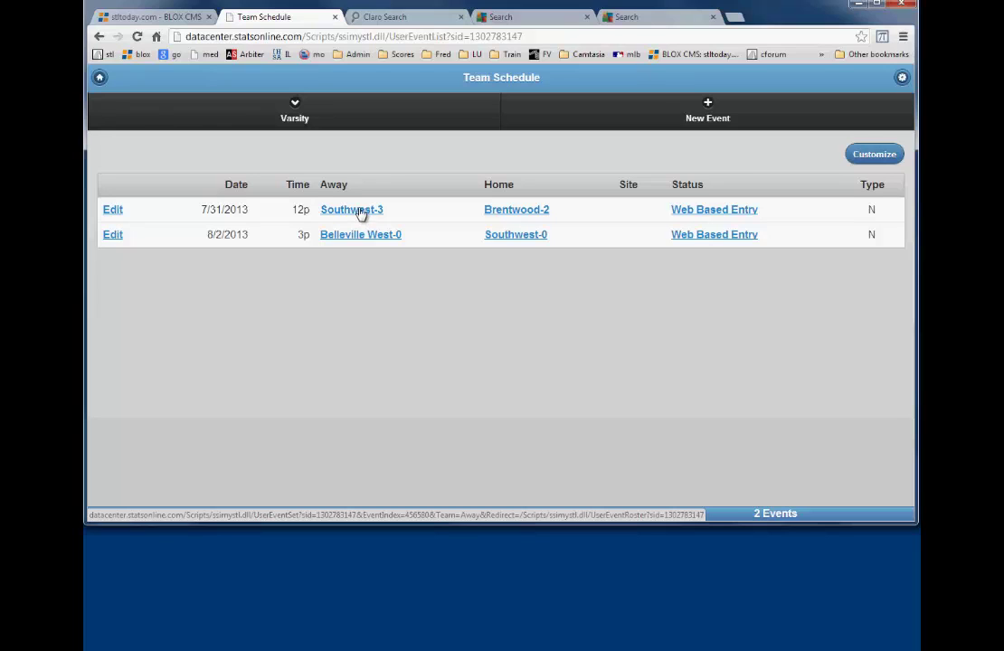
- For Southwest player #19 in the 7/31/2013 game, set Shots to 2, Goals to 1, Assists to 1 and Game-Winning Goal to Yes
left_click(361, 212)
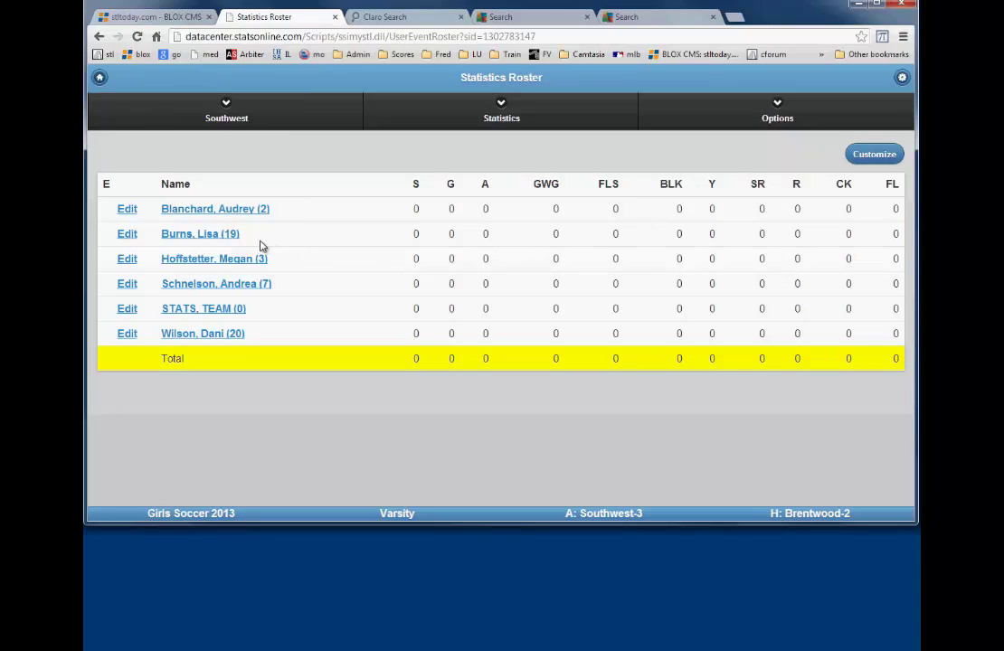
left_click(214, 237)
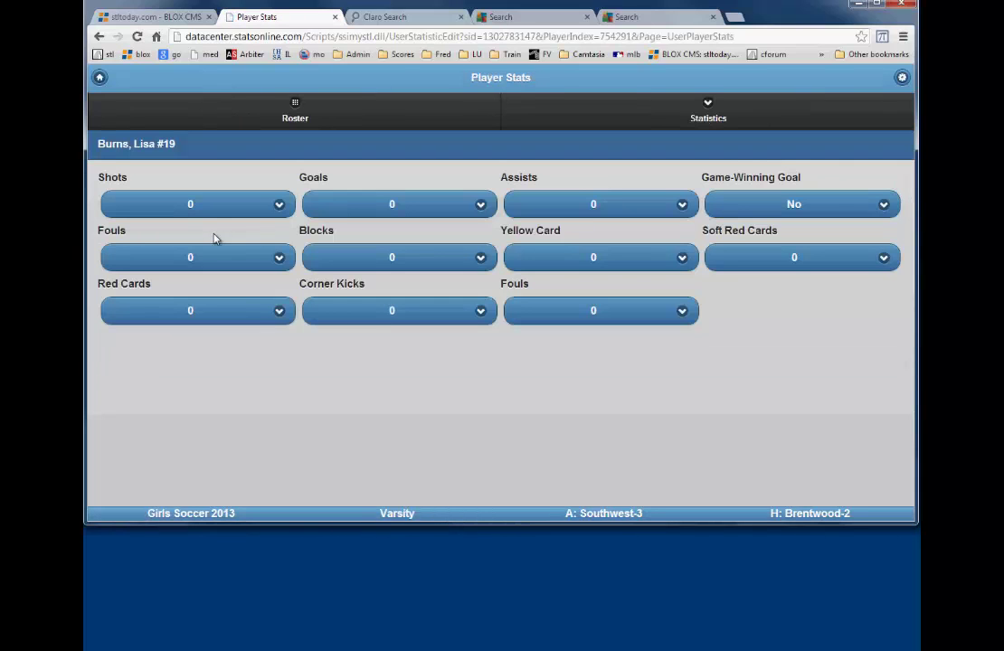
left_click(273, 210)
left_click(174, 252)
left_click(486, 206)
left_click(372, 241)
left_click(681, 206)
left_click(590, 237)
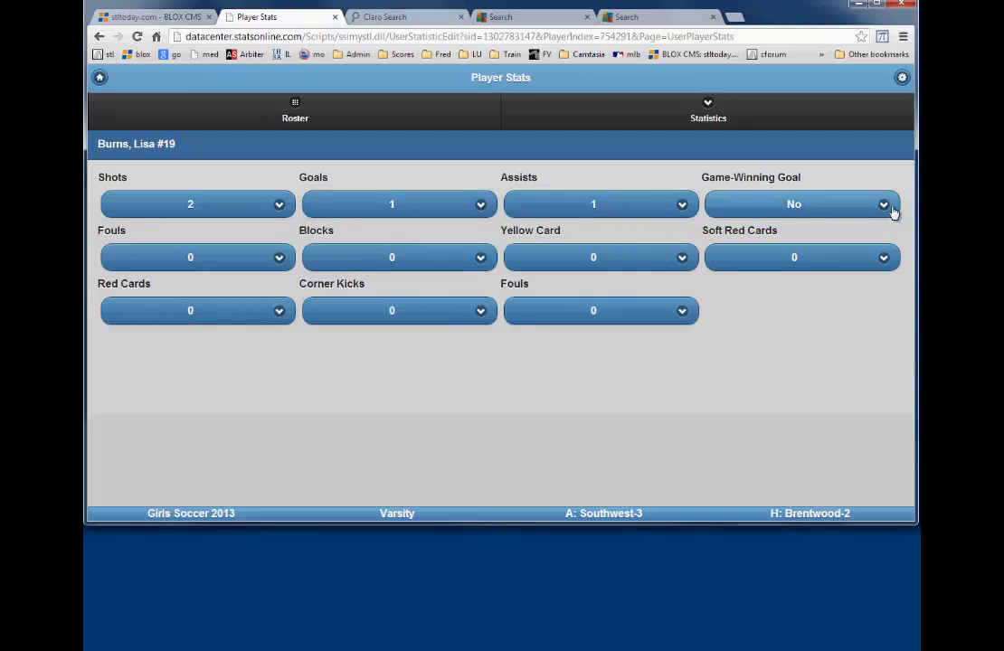
left_click(884, 206)
left_click(784, 234)
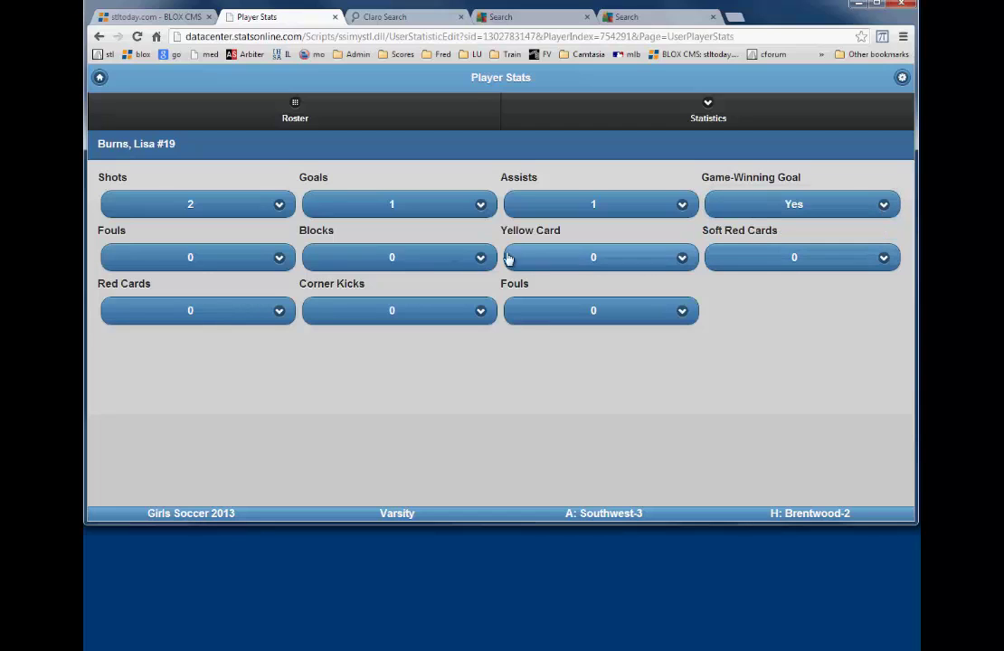
- Set player #19's Fouls to 2, Blocks to 3 and Yellow Card to 1, and return to the roster
left_click(277, 259)
left_click(164, 298)
left_click(480, 258)
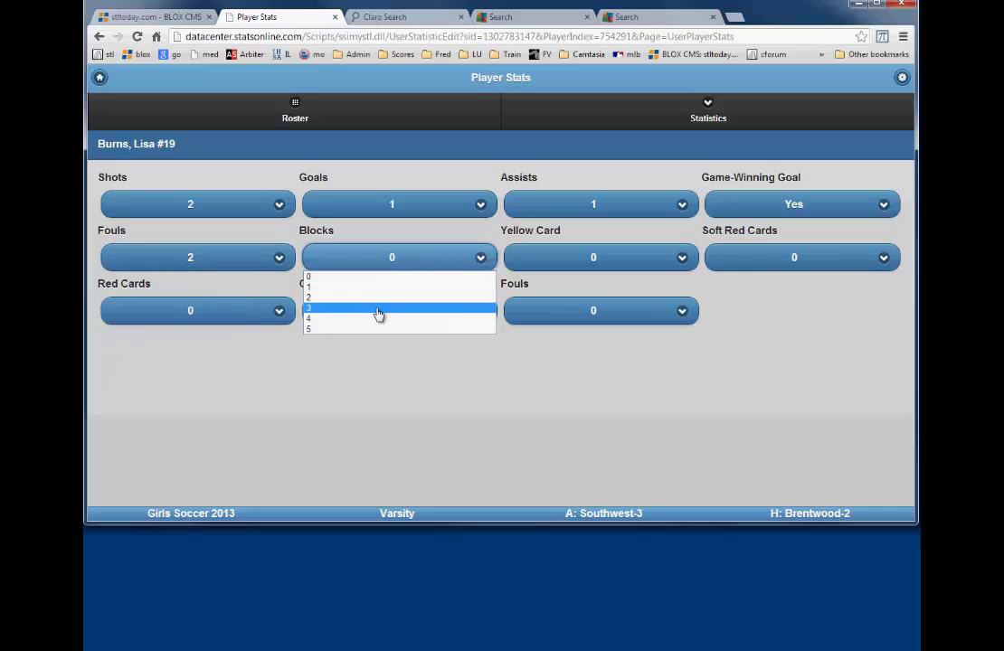
left_click(378, 308)
left_click(681, 261)
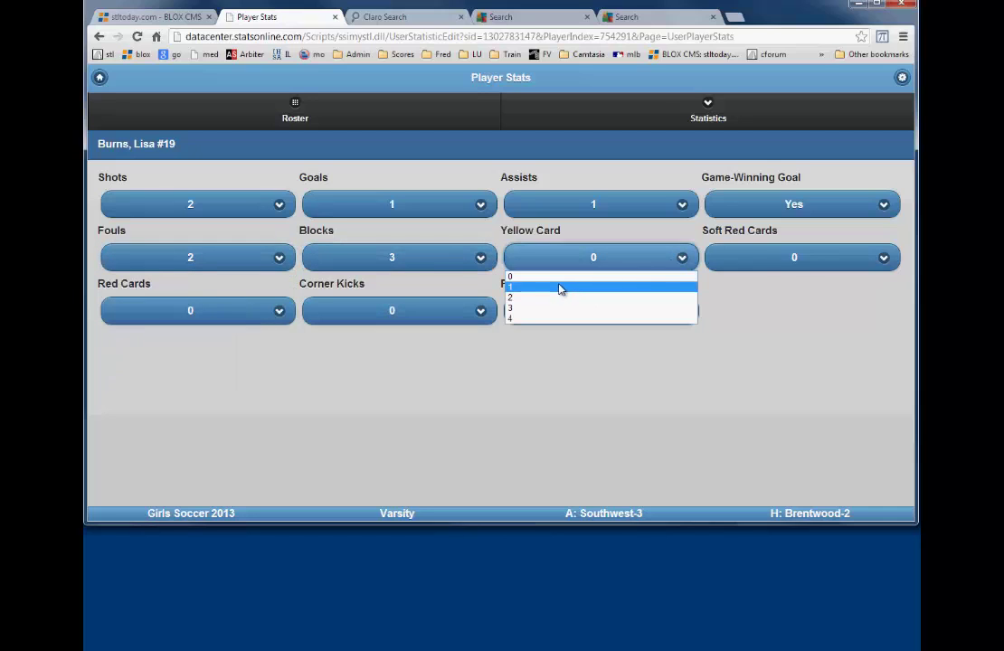
left_click(558, 289)
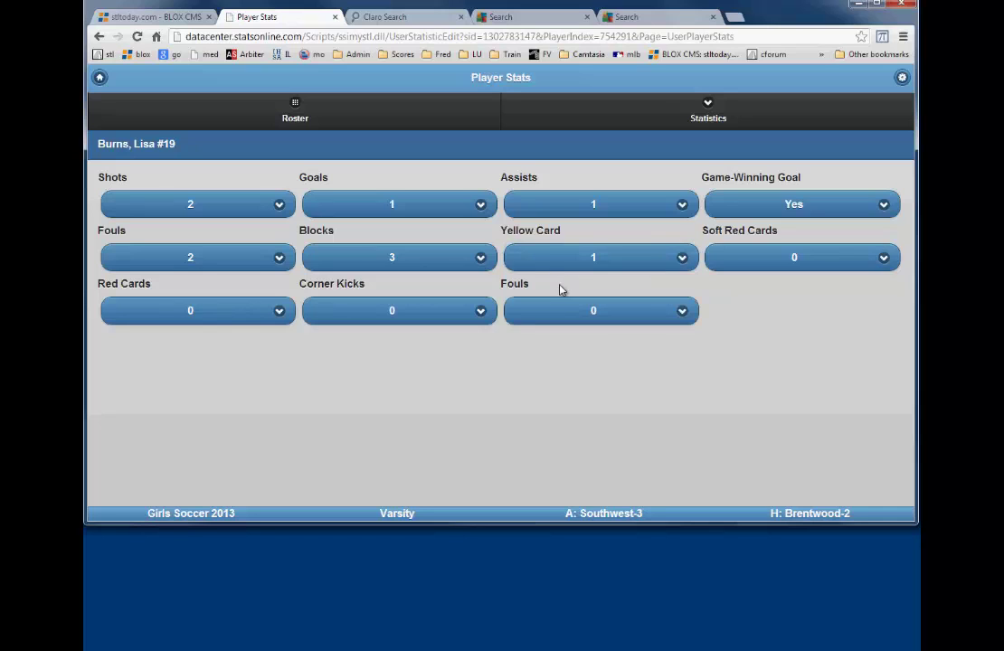
left_click(294, 107)
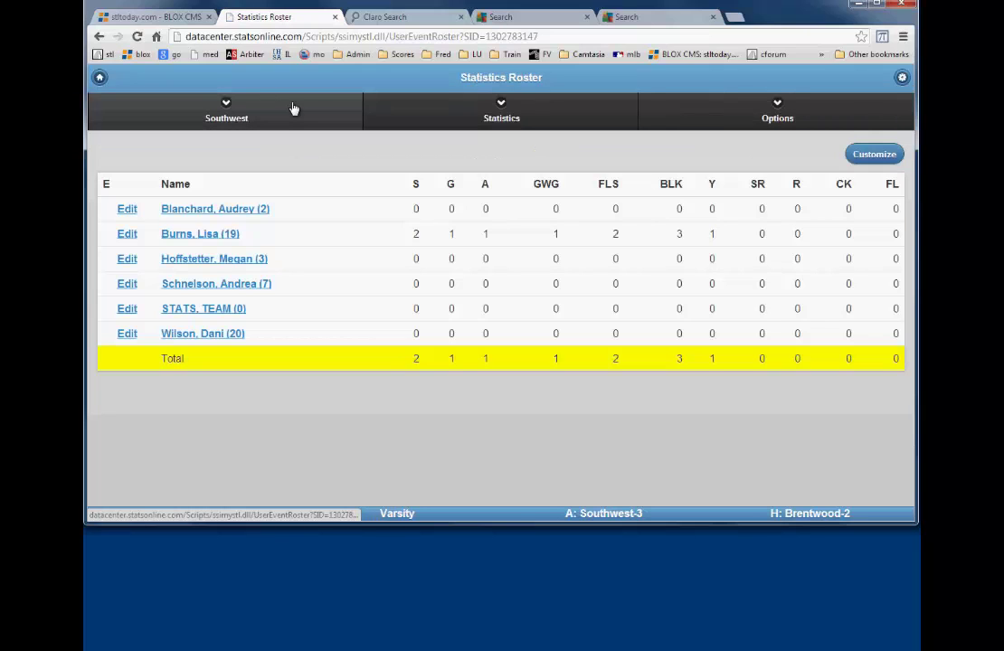
- Set player #20's Shots to 2, Goals to 1, Assists to 1 and first Fouls field to 2, and return to the roster
left_click(215, 338)
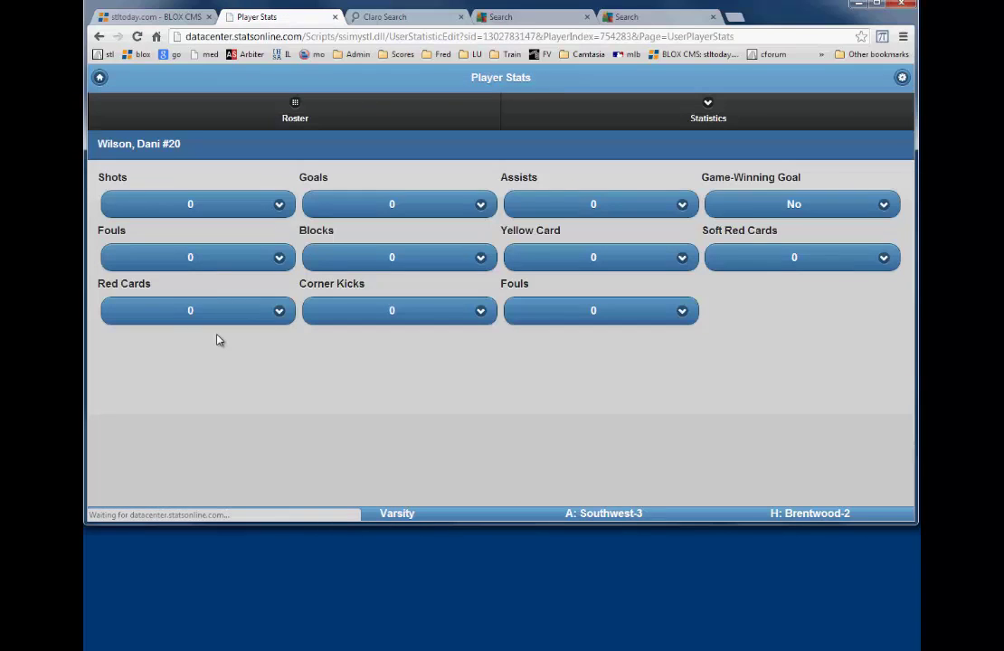
left_click(280, 206)
left_click(155, 250)
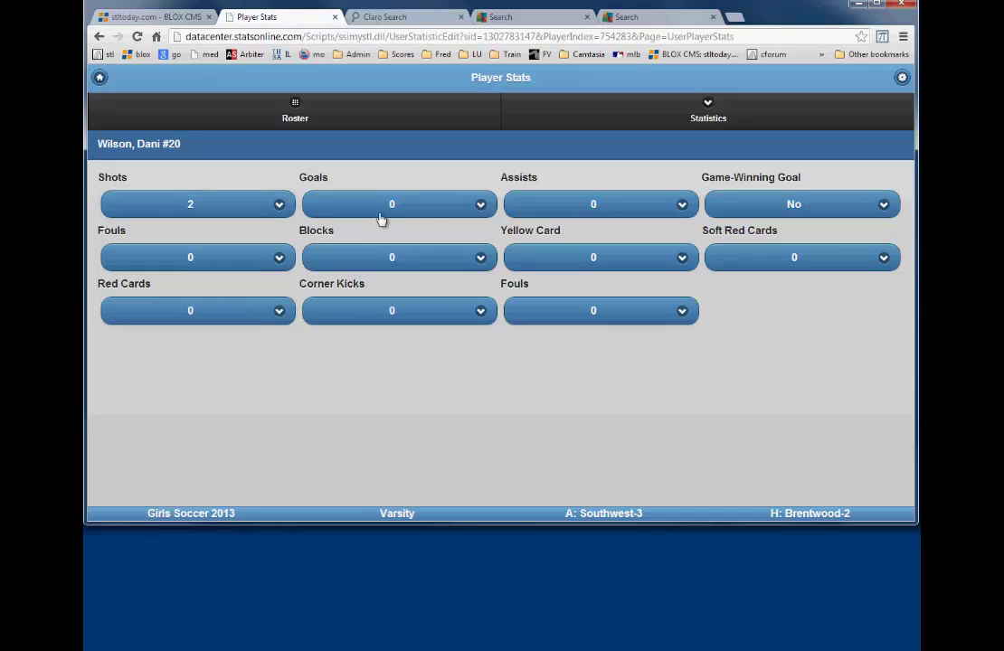
left_click(479, 207)
left_click(389, 237)
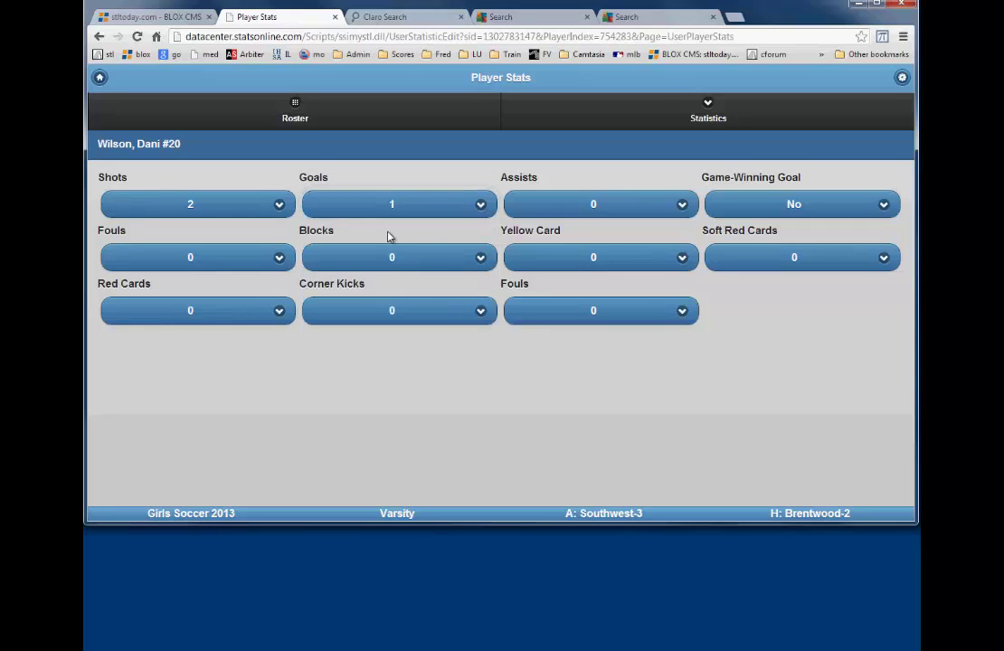
left_click(681, 207)
left_click(554, 237)
left_click(279, 260)
left_click(164, 309)
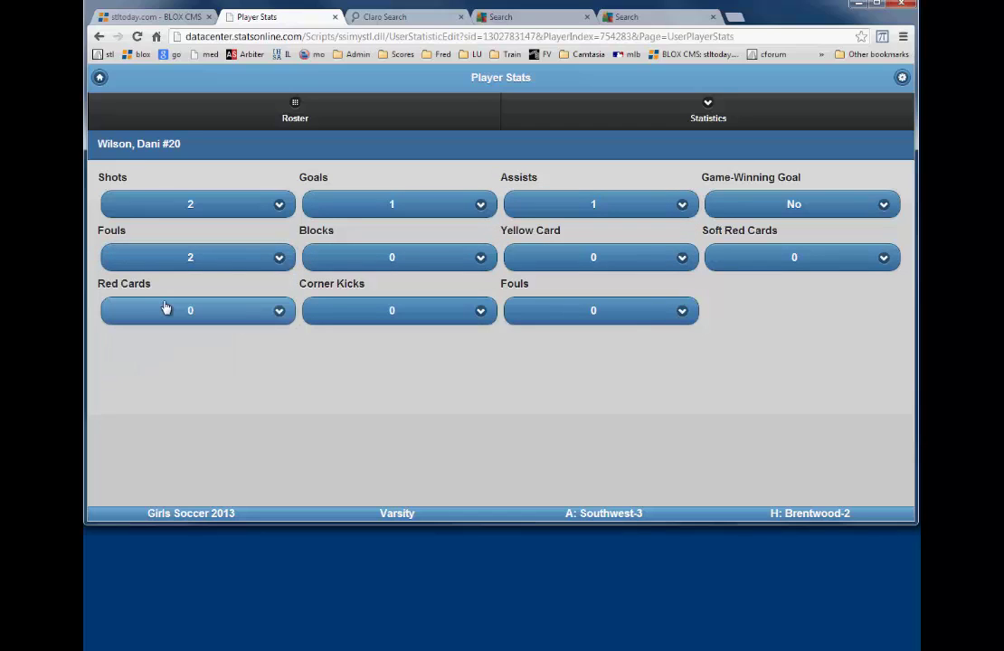
left_click(295, 107)
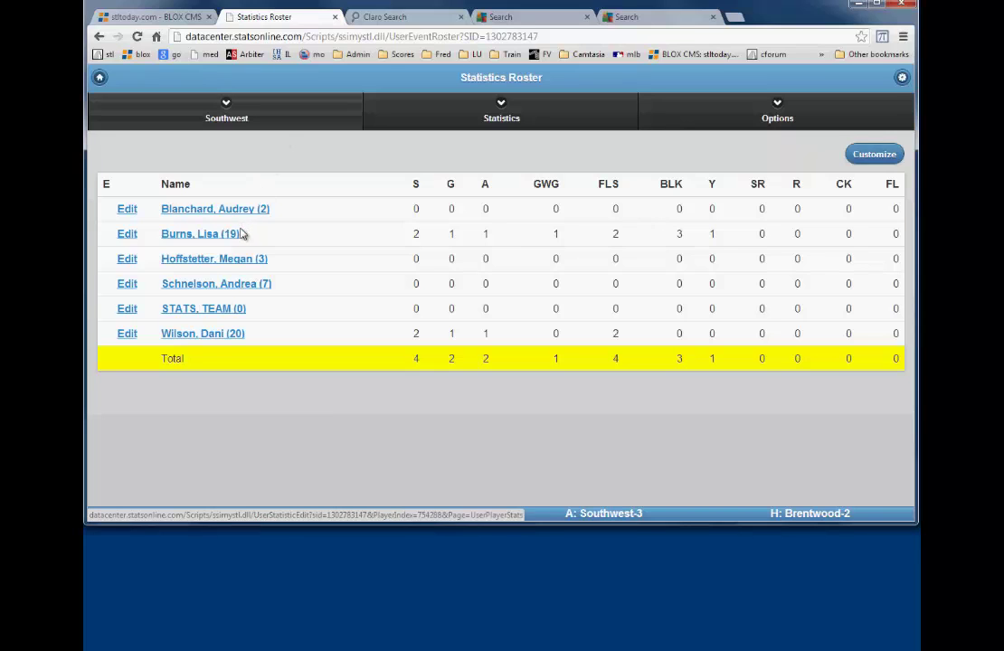
- For the team stats entry (#0), set Corner Kicks to 7 and the Fouls beside it to 5, and return to the roster
left_click(217, 312)
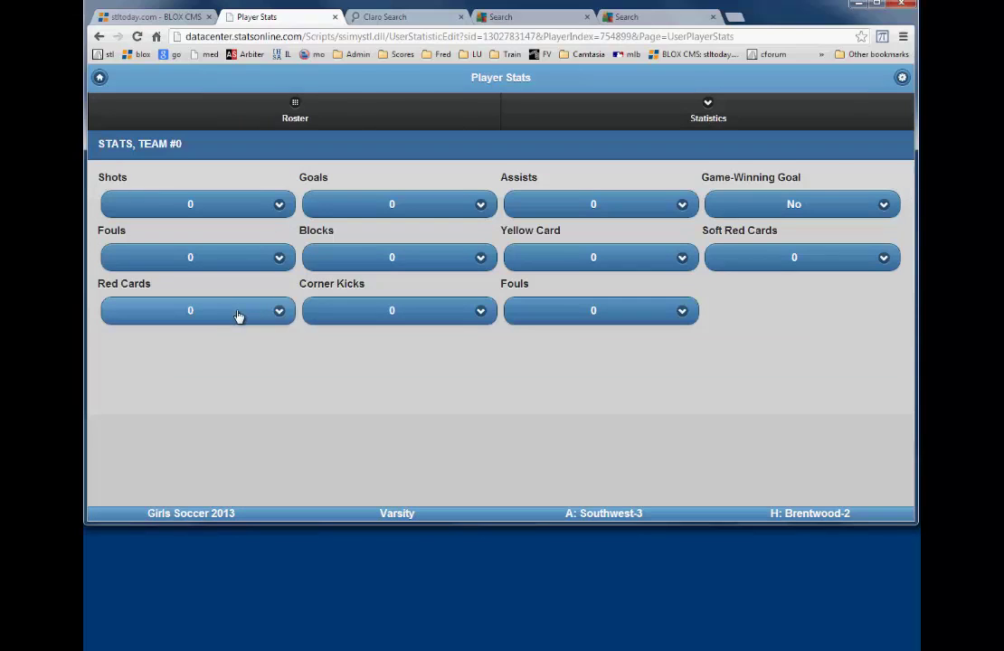
left_click(480, 313)
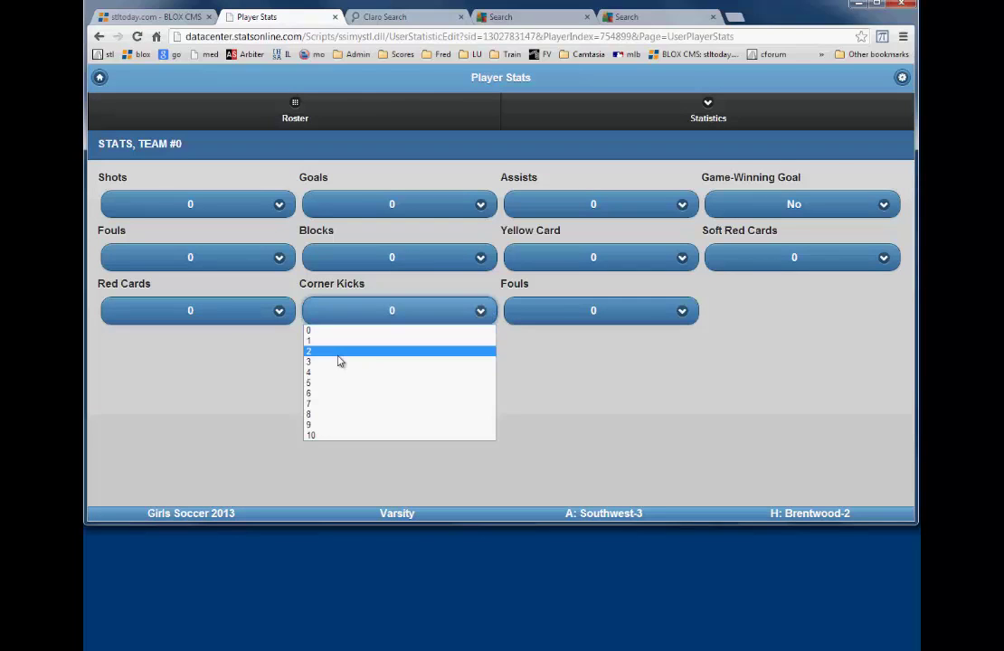
left_click(346, 406)
left_click(683, 313)
left_click(551, 384)
left_click(294, 105)
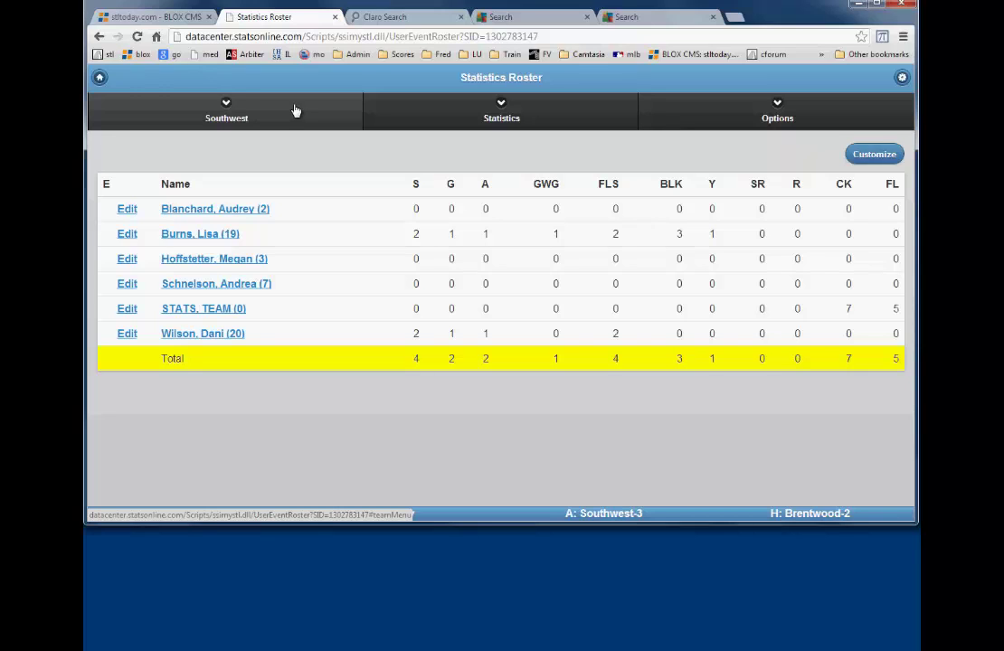
- Open the Goalie statistics for player #2 and set Minutes to 80
left_click(243, 211)
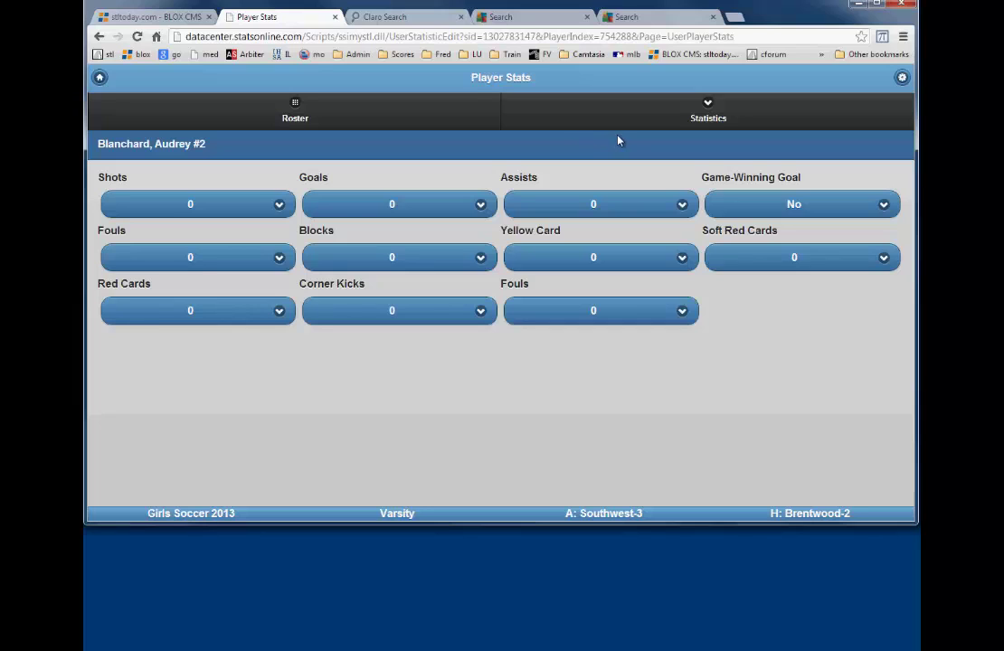
left_click(708, 107)
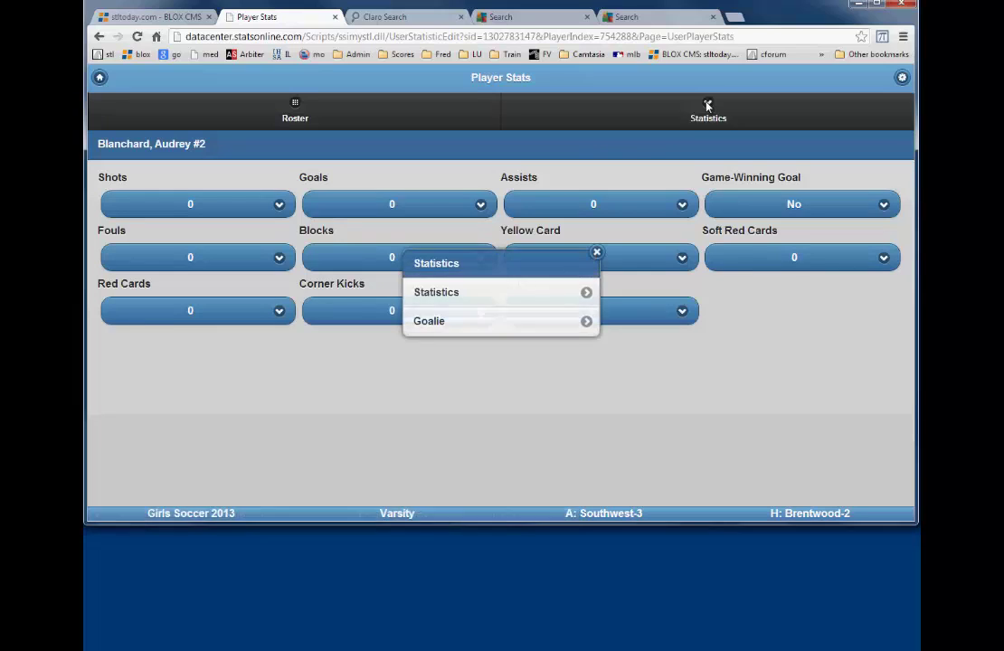
left_click(431, 322)
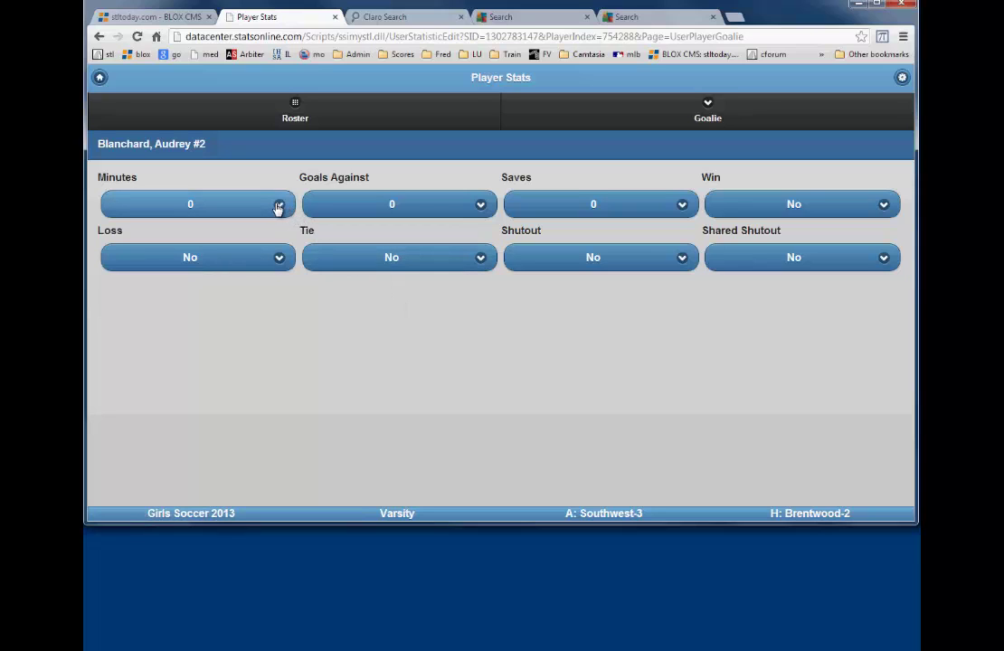
left_click(279, 207)
left_click_drag(286, 264, 291, 406)
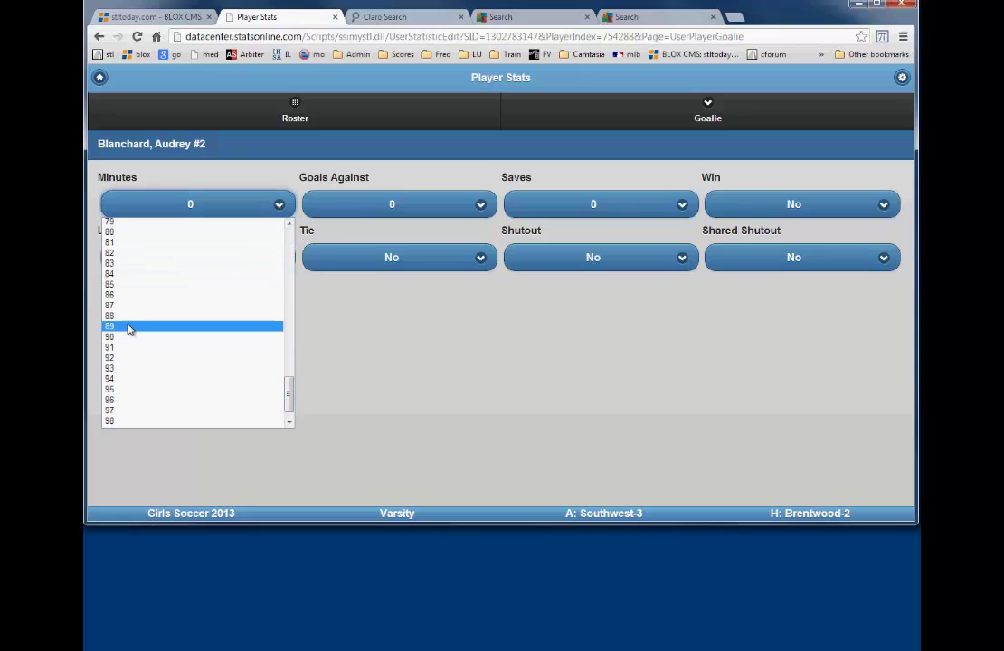
left_click(124, 237)
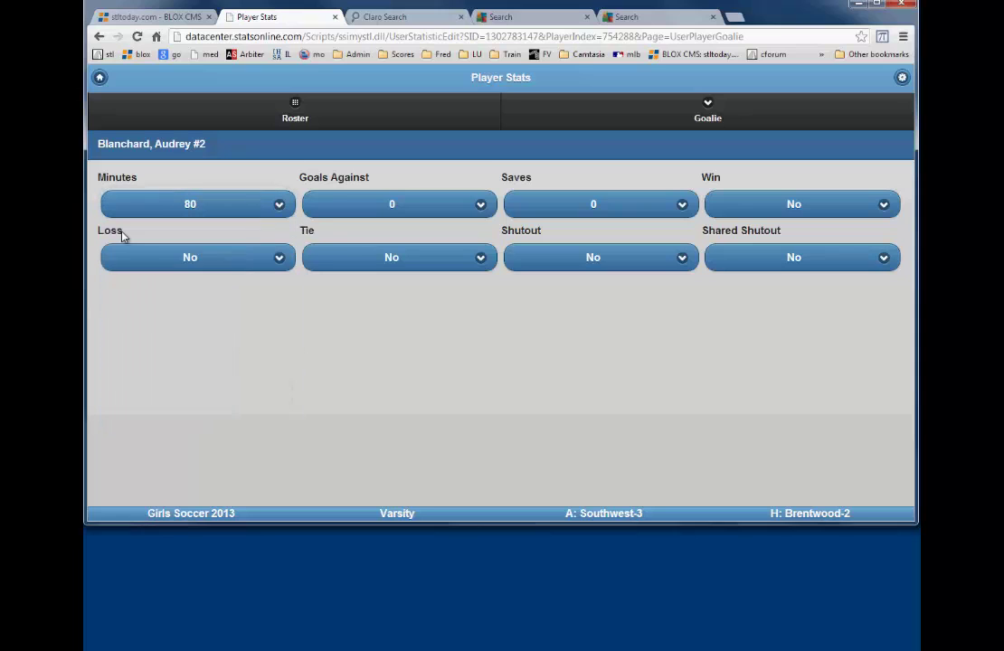
- Set goalie #2's Goals Against to 2, Saves to 7 and Win to Yes, and return to the roster
left_click(481, 207)
left_click(393, 247)
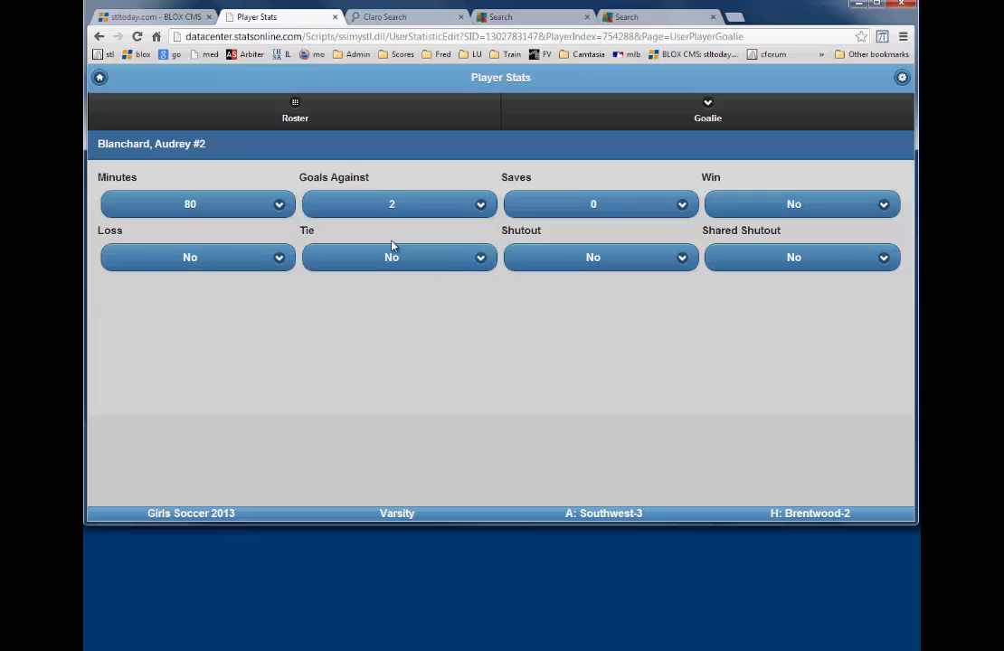
left_click(686, 211)
left_click(517, 299)
left_click(883, 208)
left_click(751, 235)
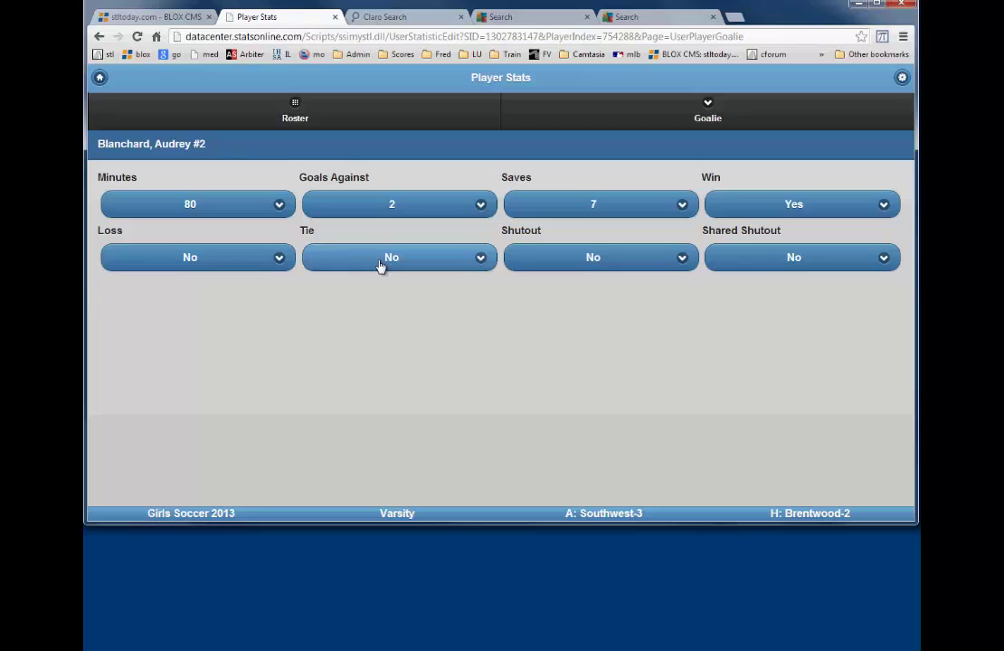
left_click(295, 105)
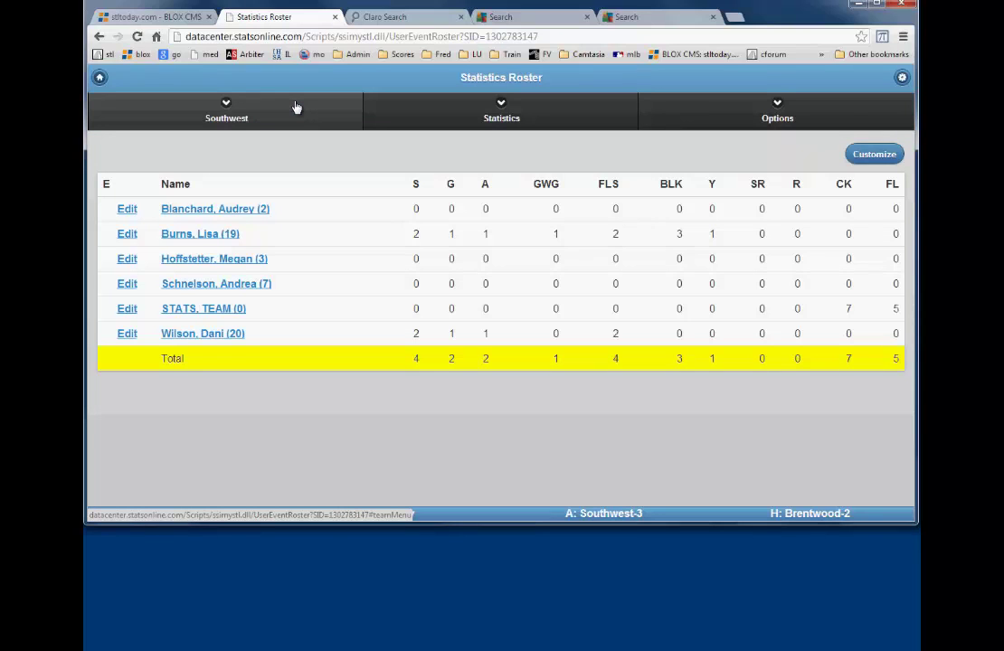
- Switch the statistics roster to the Brentwood team
left_click(225, 107)
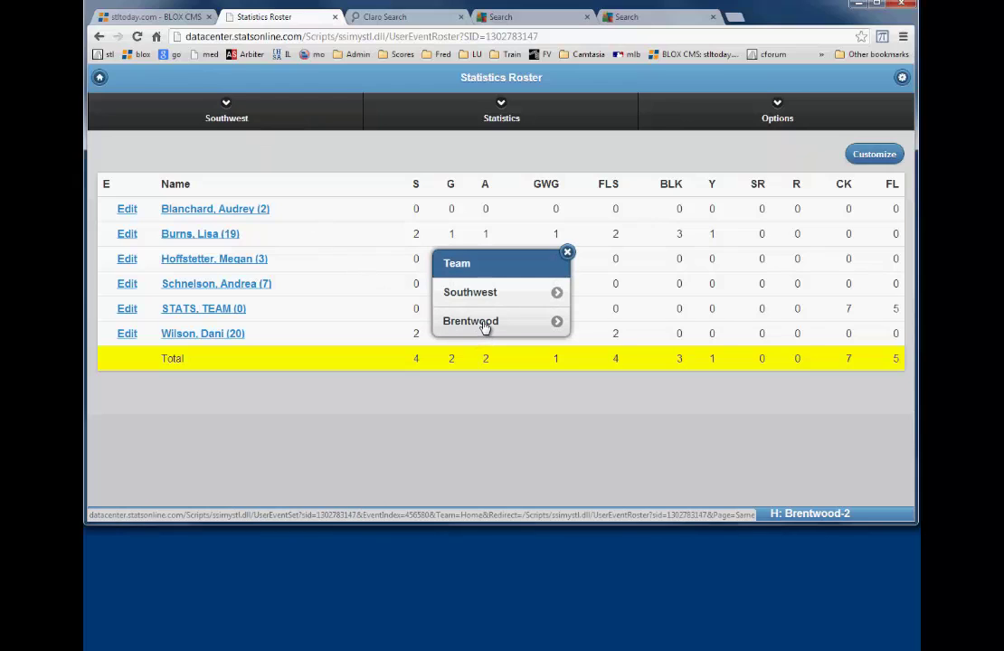
left_click(485, 324)
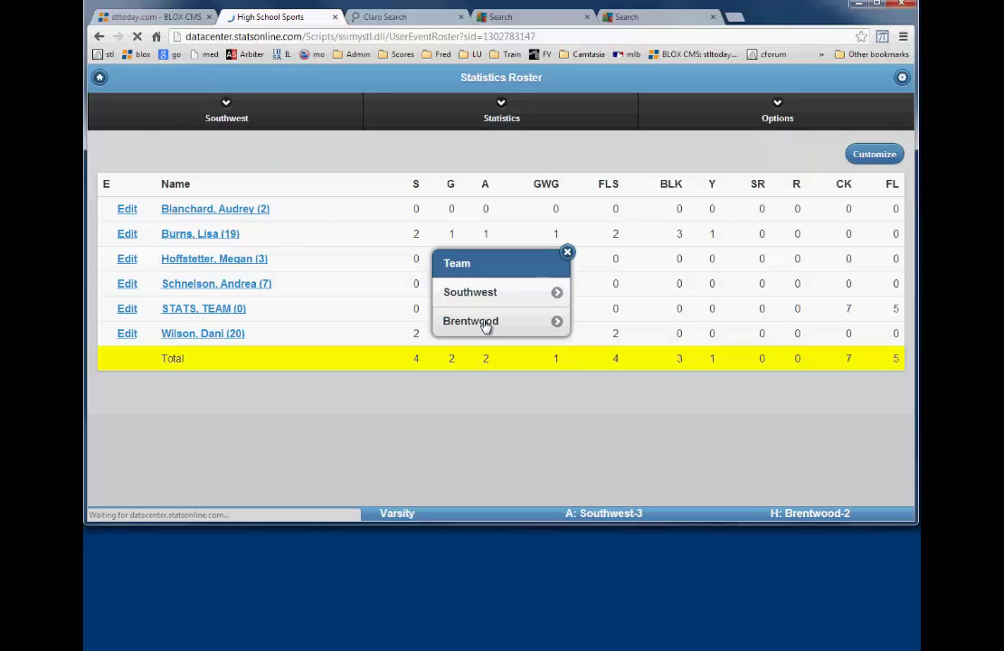